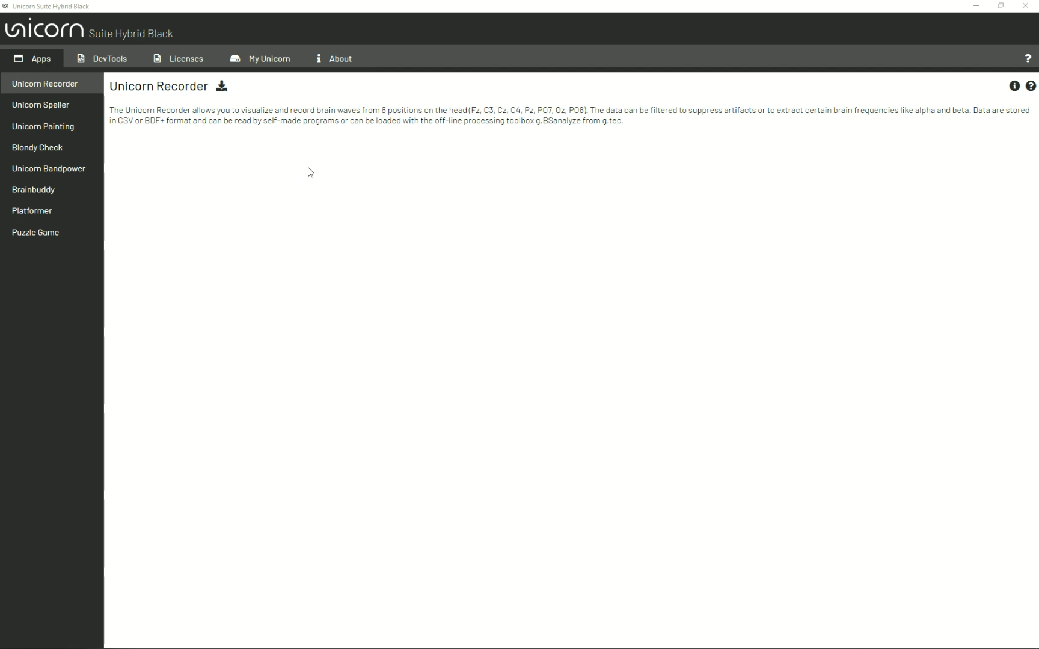
# Bring the Unicorn Suite Hybrid Black window into focus on the Unicorn Recorder app page.
pyautogui.click(289, 6)
# Download and install Unicorn Recorder, then bring up the Add license form under Licenses.
pyautogui.click(222, 88)
pyautogui.click(221, 86)
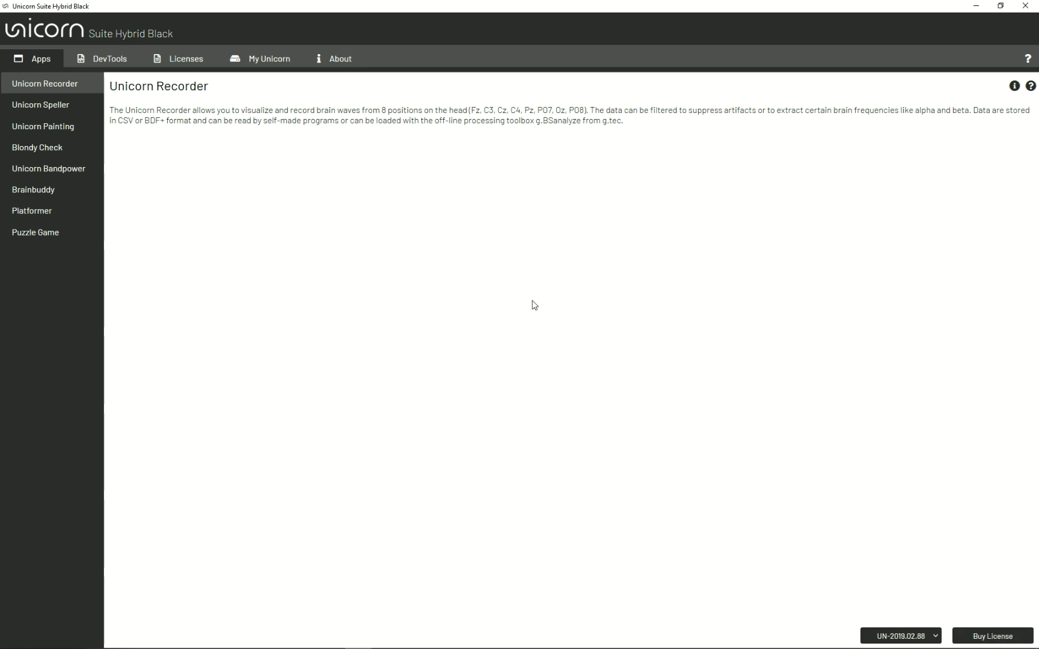
pyautogui.click(191, 59)
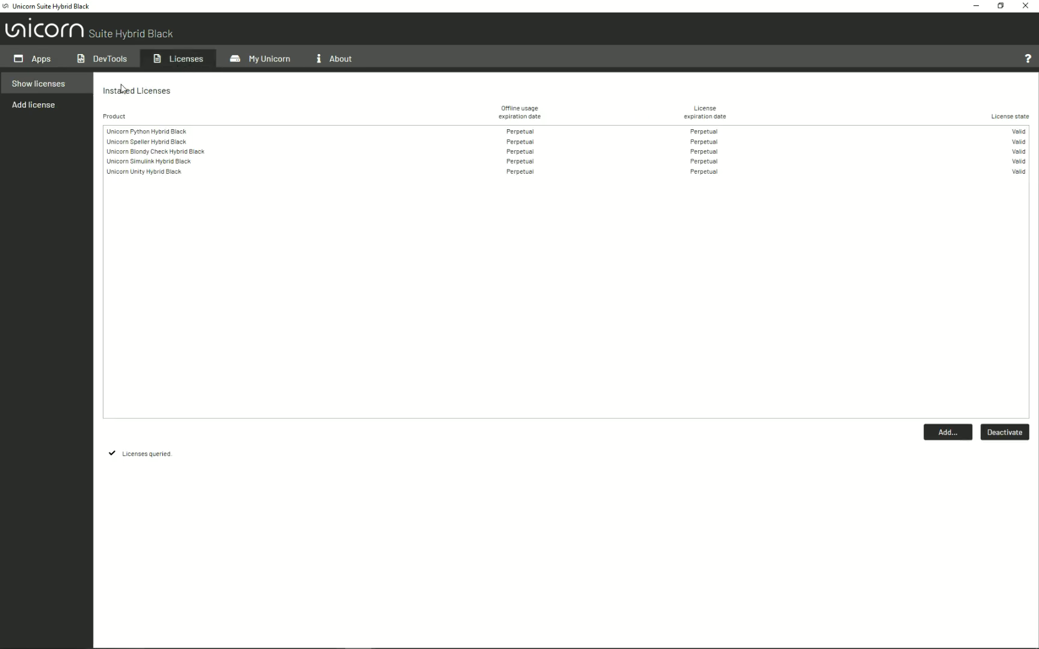
pyautogui.click(57, 105)
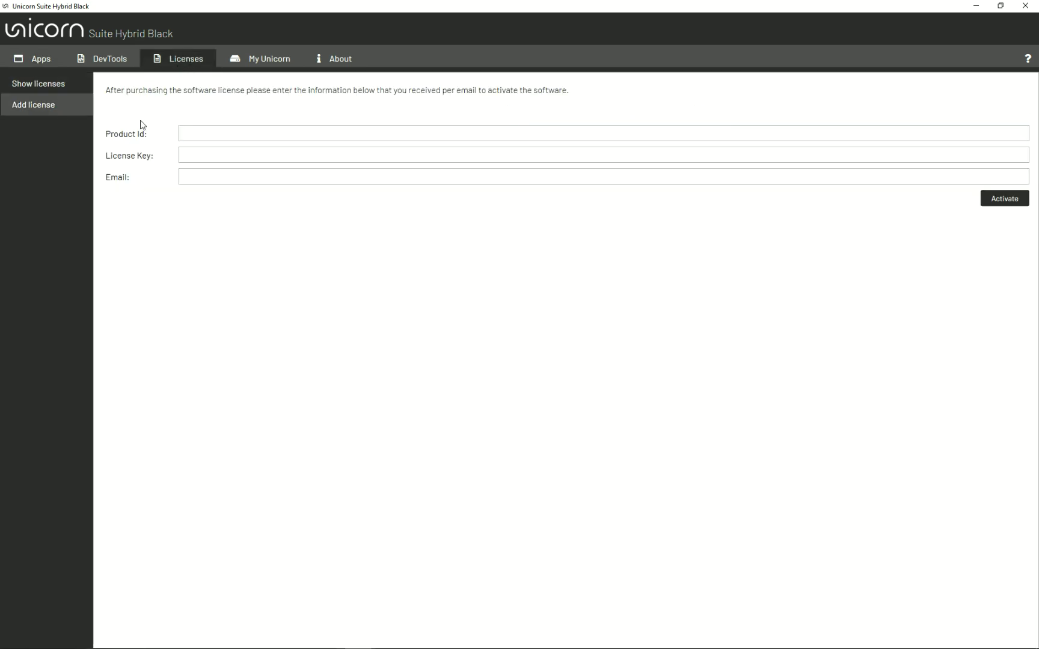
# Enter the product id, pasted license key and email, and activate the Unicorn Recorder license.
pyautogui.click(233, 135)
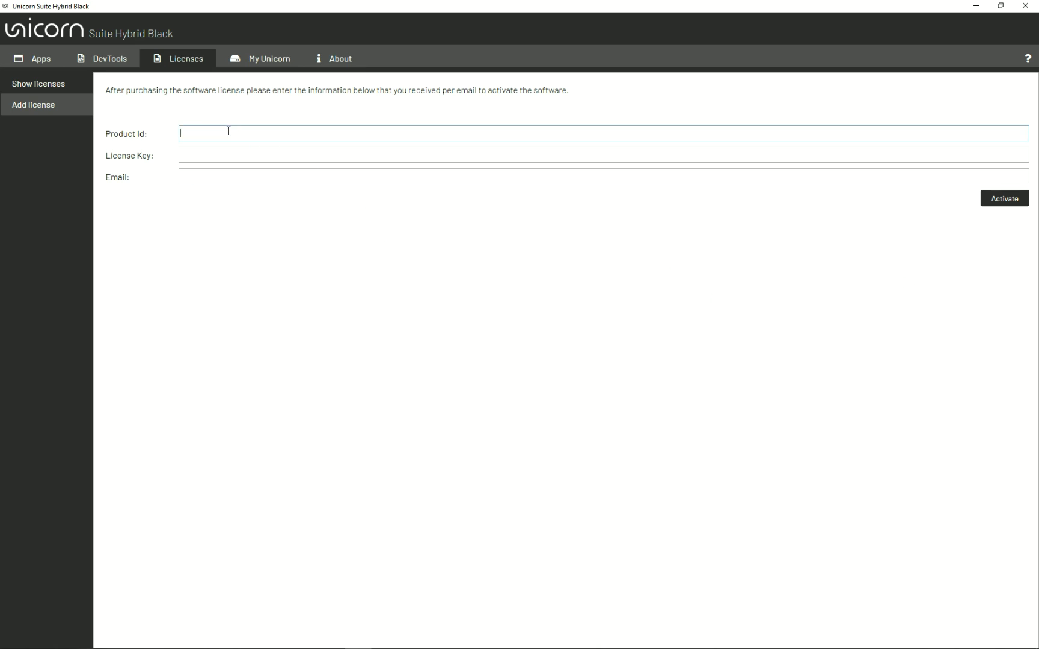
pyautogui.write('Unicorn Recorder Hybrid Black')
pyautogui.hotkey('alt', 'Tab')
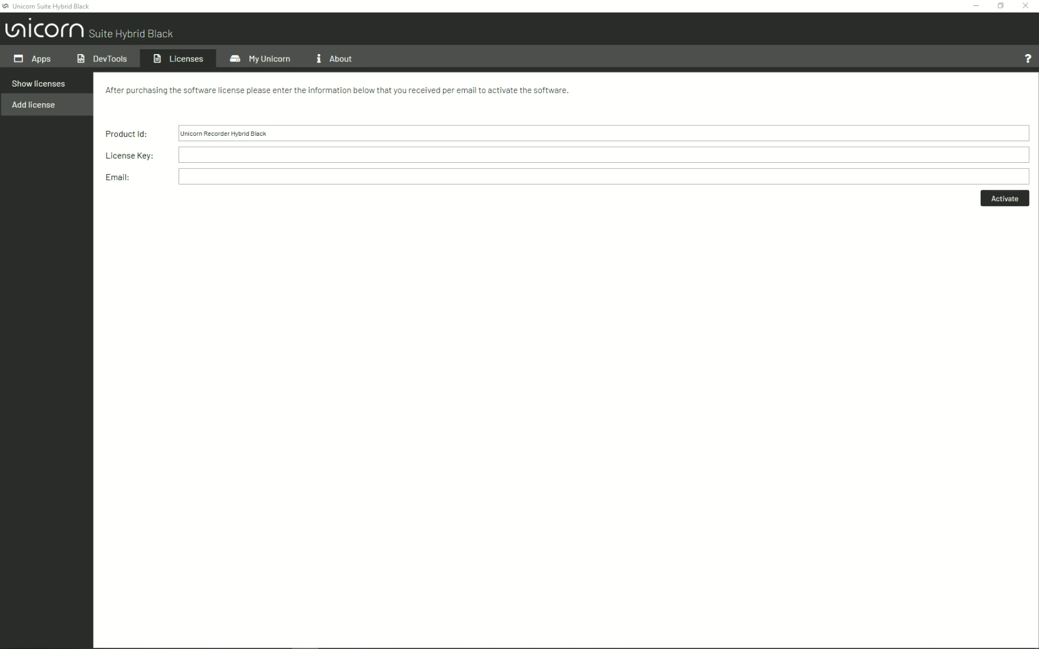
pyautogui.click(389, 151)
pyautogui.hotkey('ctrl', 'v')
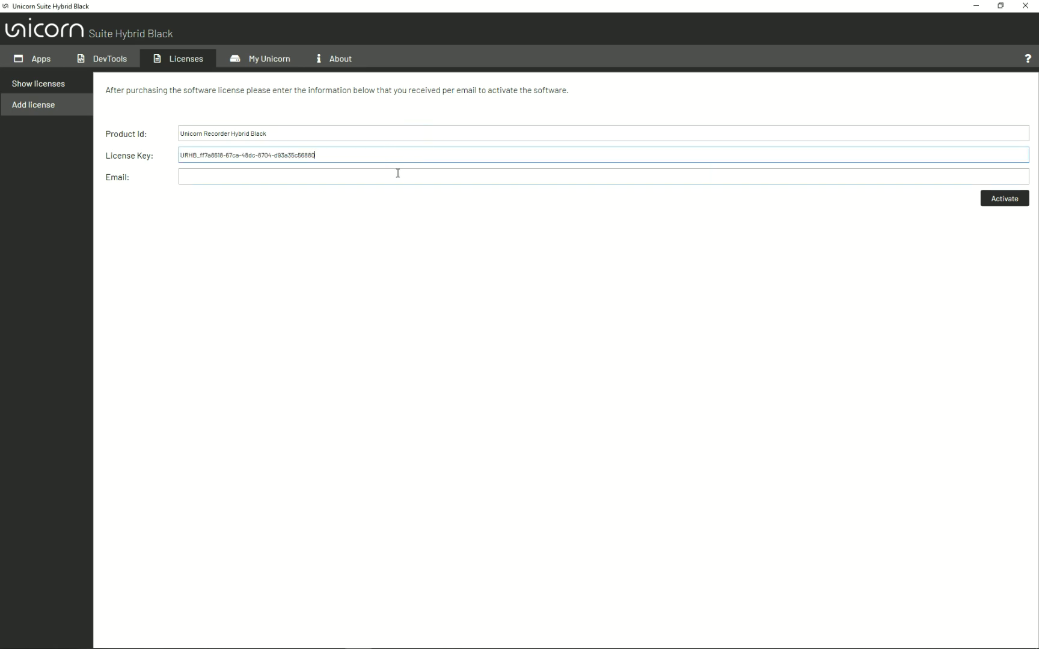
pyautogui.click(400, 173)
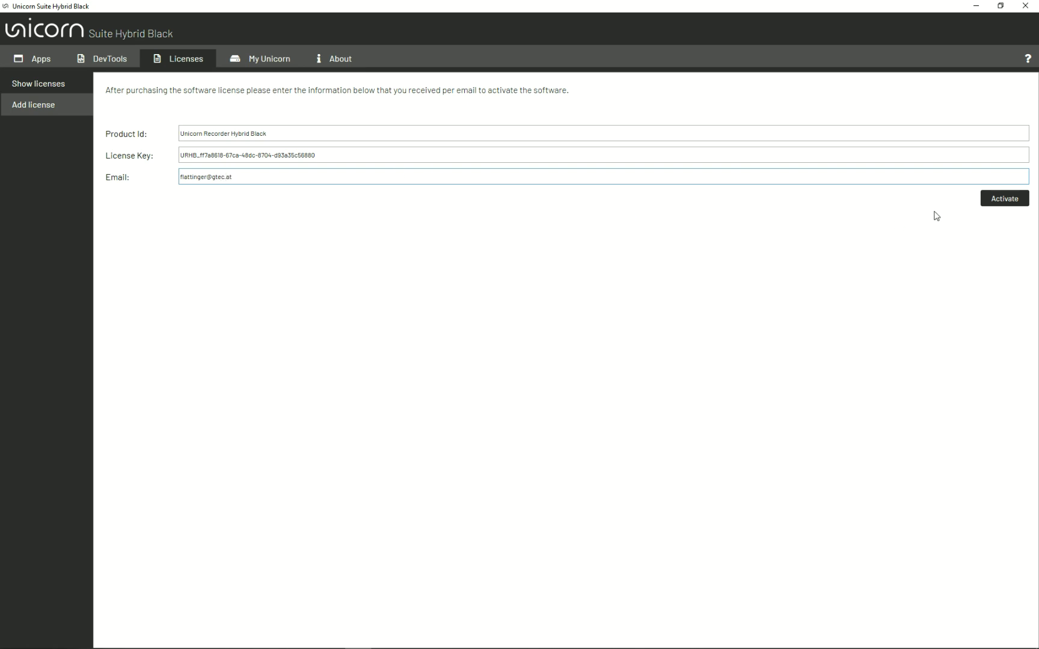
pyautogui.click(1003, 199)
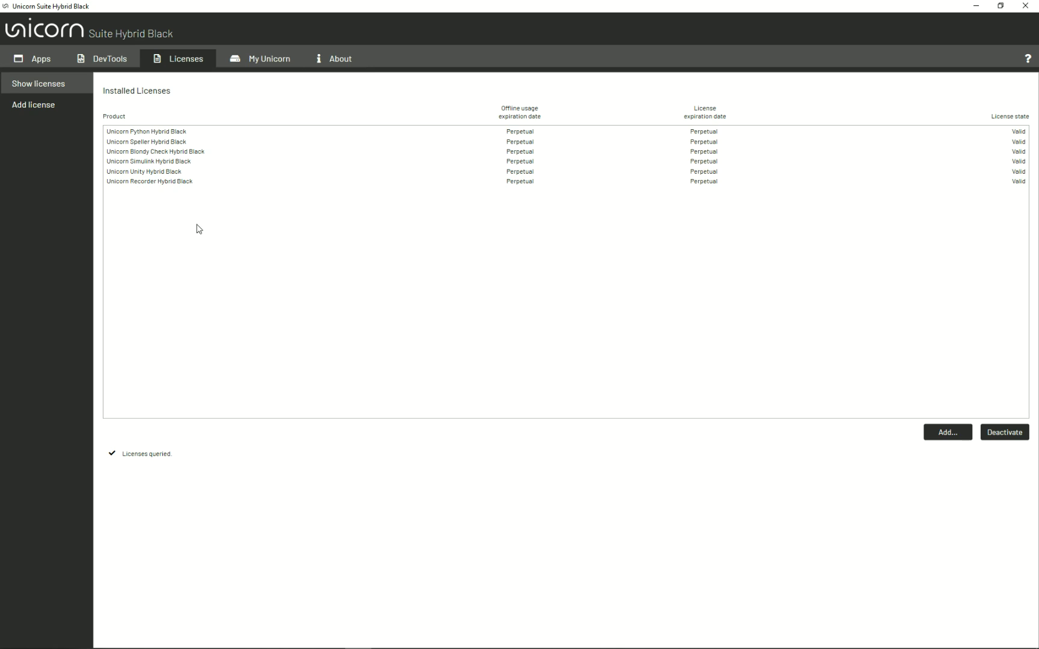
# Go back to the Apps tab showing the installed Unicorn Recorder page.
pyautogui.click(41, 61)
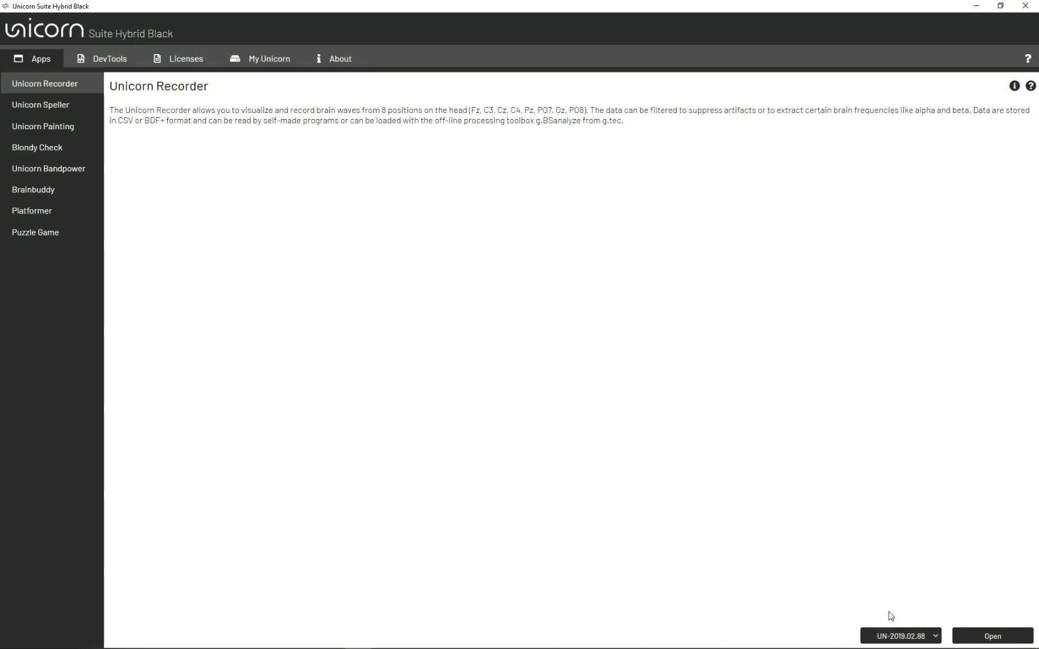
# Launch Unicorn Recorder maximized and start the live eight-channel EEG stream.
pyautogui.click(981, 639)
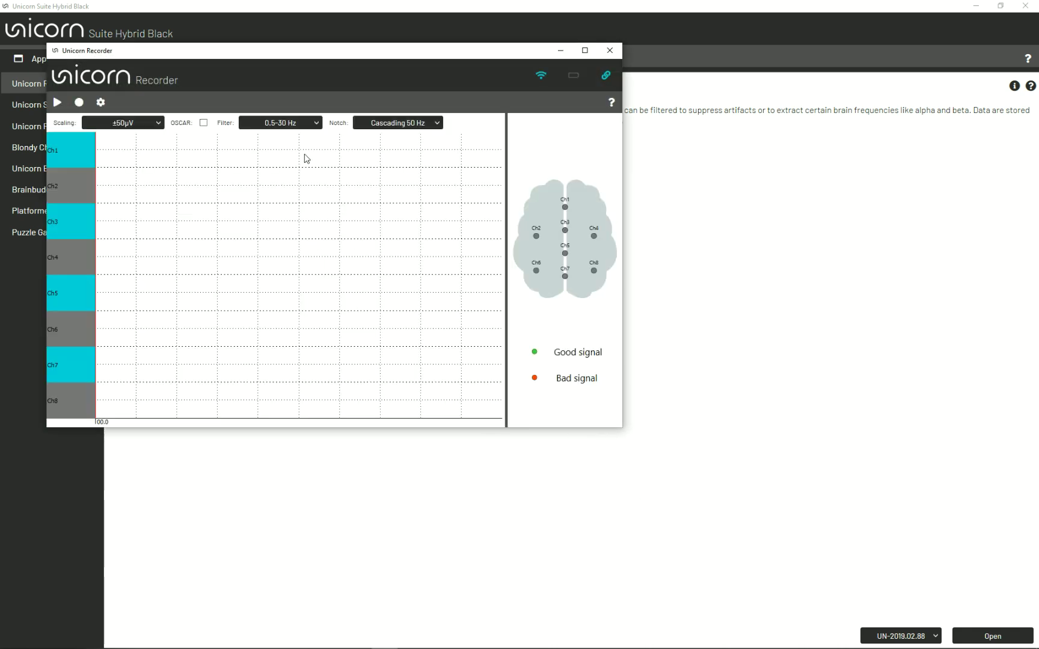
pyautogui.click(584, 50)
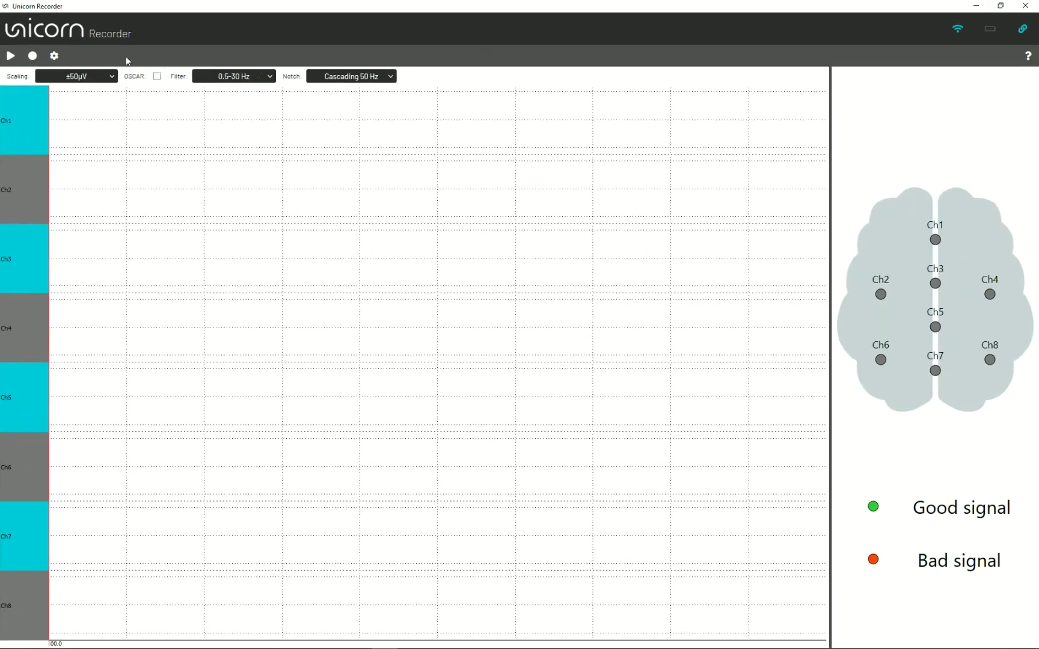
pyautogui.click(11, 56)
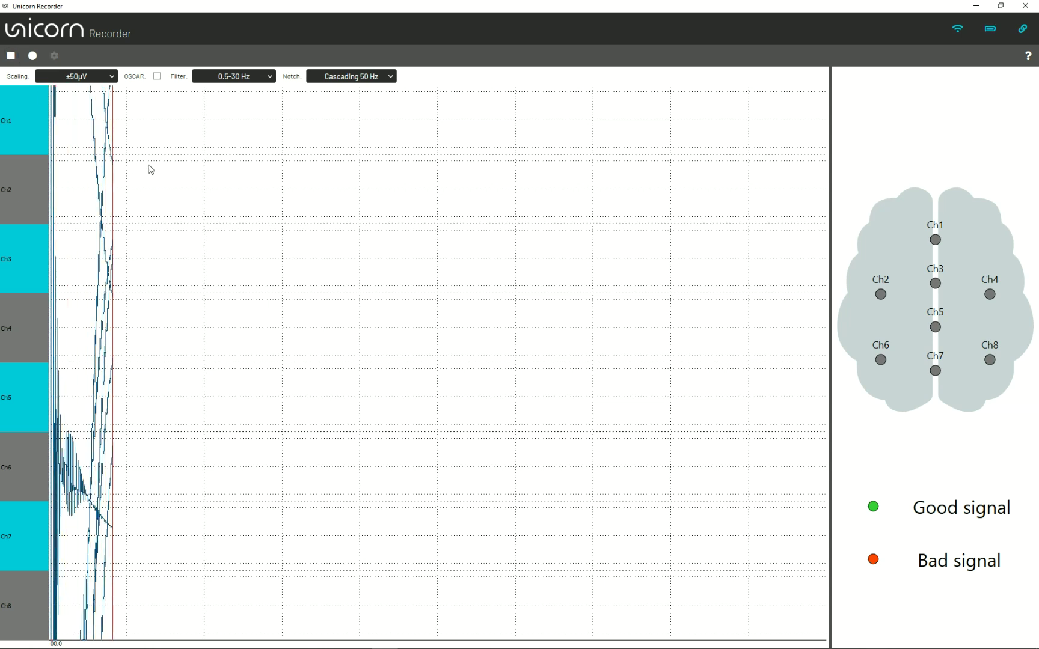